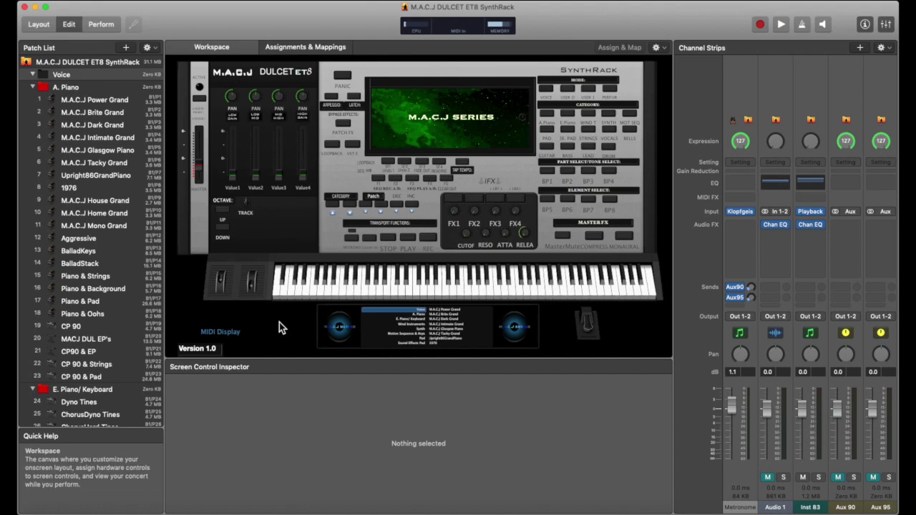
Browse the Patch List and load patch 313 INIT USER from the USER 1 folder
{"action": "scroll", "coordinate": [129, 128], "scroll_direction": "down", "scroll_amount": 2}
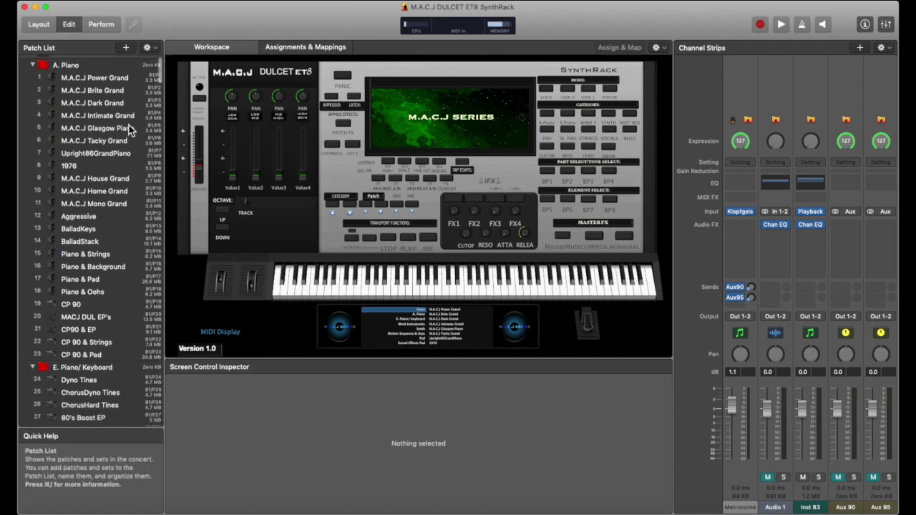
{"action": "scroll", "coordinate": [128, 127], "scroll_direction": "up", "scroll_amount": 3}
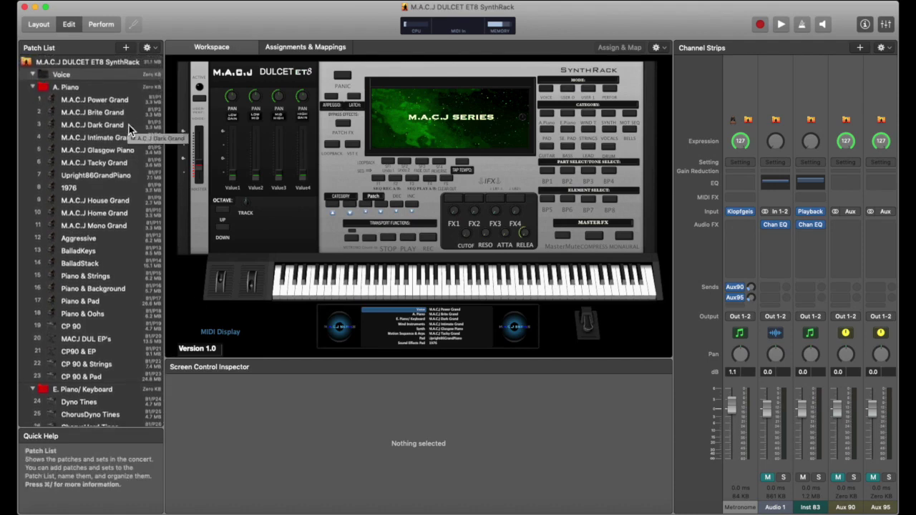
{"action": "scroll", "coordinate": [101, 355], "scroll_direction": "down", "scroll_amount": 5}
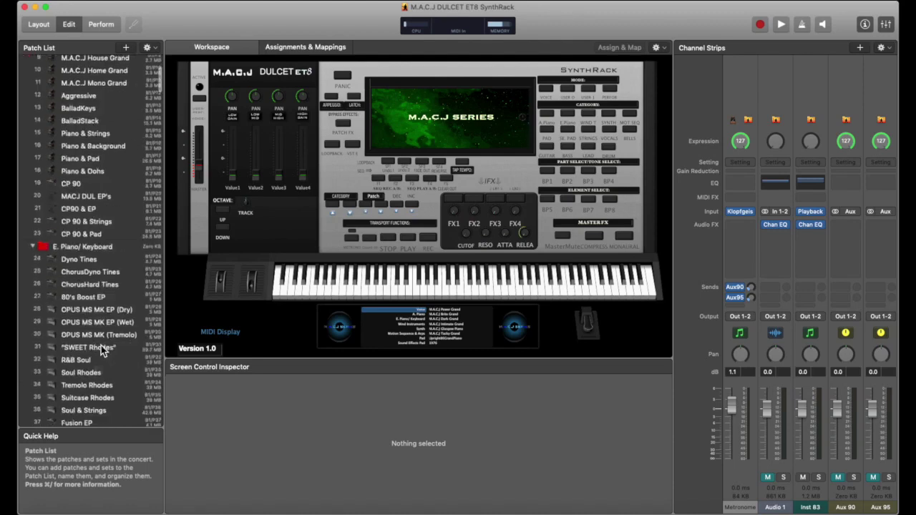
{"action": "scroll", "coordinate": [102, 349], "scroll_direction": "down", "scroll_amount": 20}
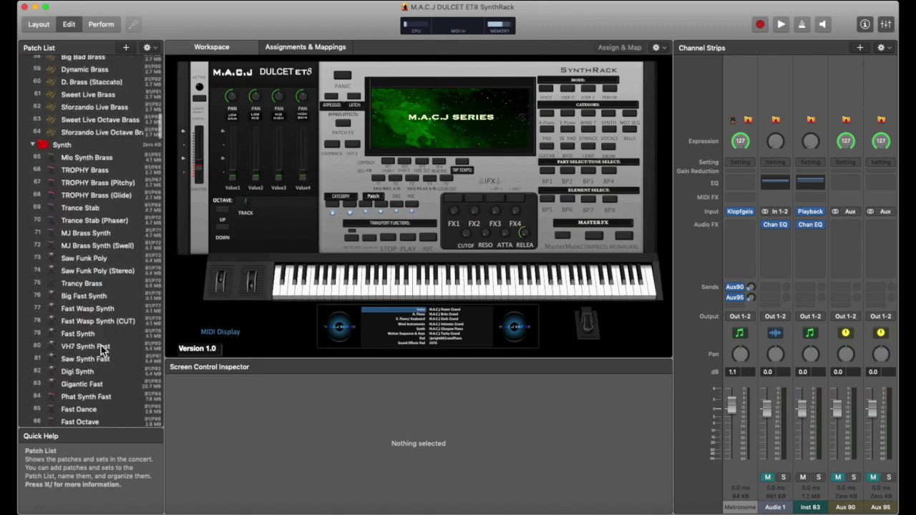
{"action": "scroll", "coordinate": [102, 350], "scroll_direction": "up", "scroll_amount": 20}
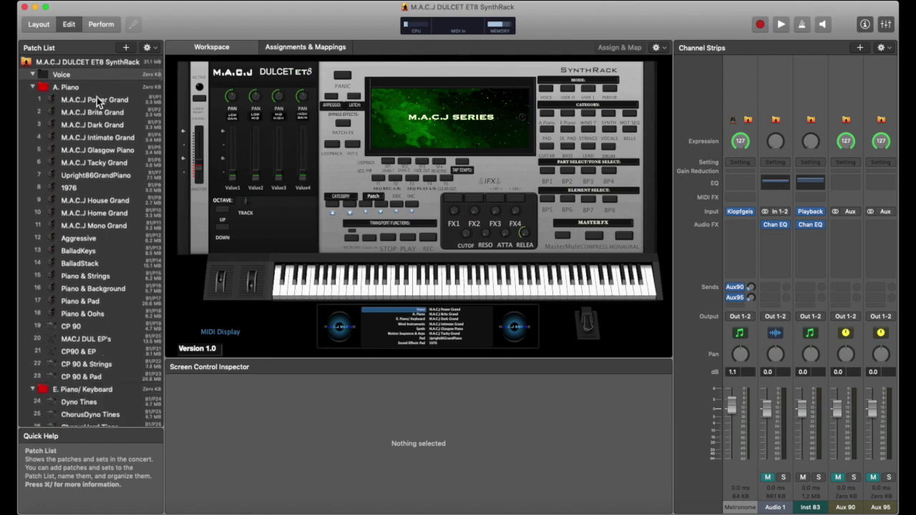
{"action": "scroll", "coordinate": [88, 326], "scroll_direction": "down", "scroll_amount": 20}
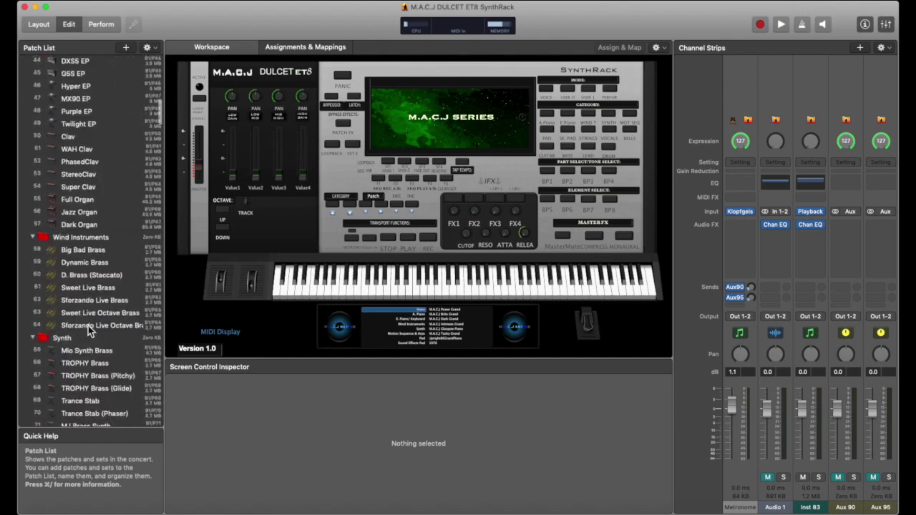
{"action": "scroll", "coordinate": [88, 326], "scroll_direction": "down", "scroll_amount": 20}
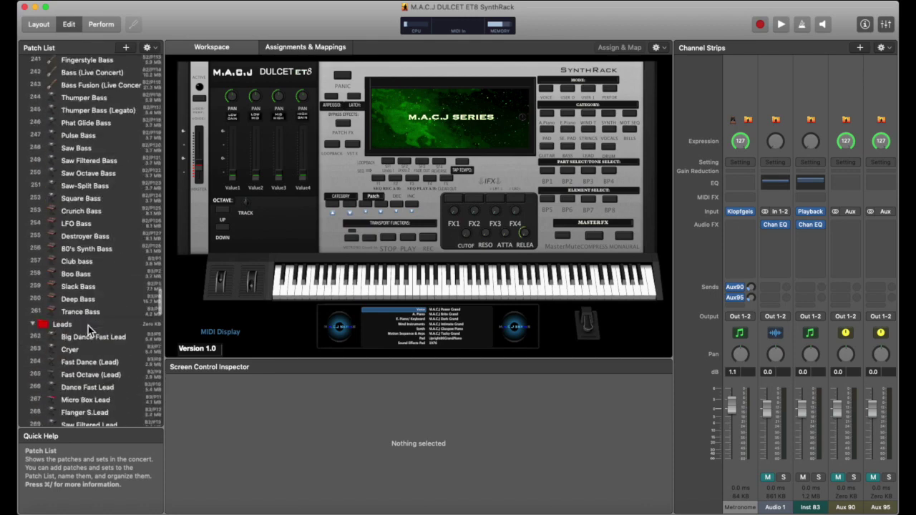
{"action": "scroll", "coordinate": [88, 326], "scroll_direction": "down", "scroll_amount": 14}
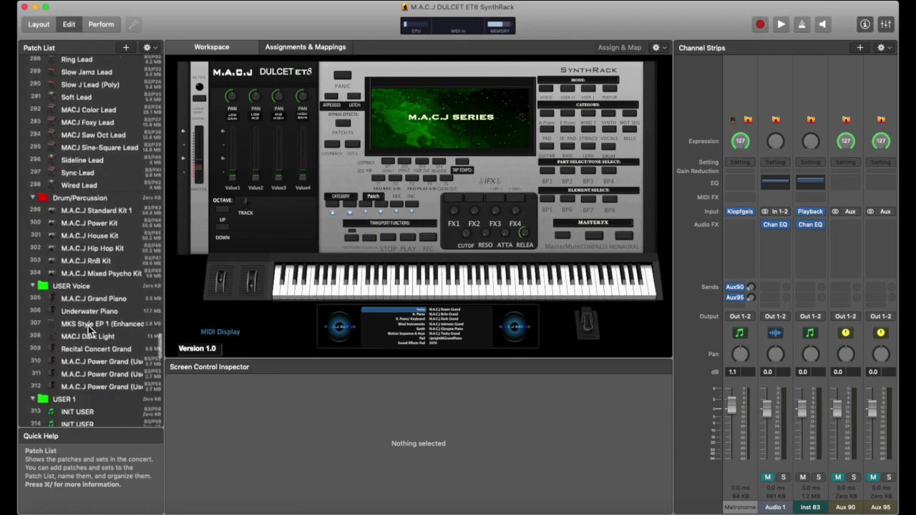
{"action": "scroll", "coordinate": [88, 325], "scroll_direction": "down", "scroll_amount": 3}
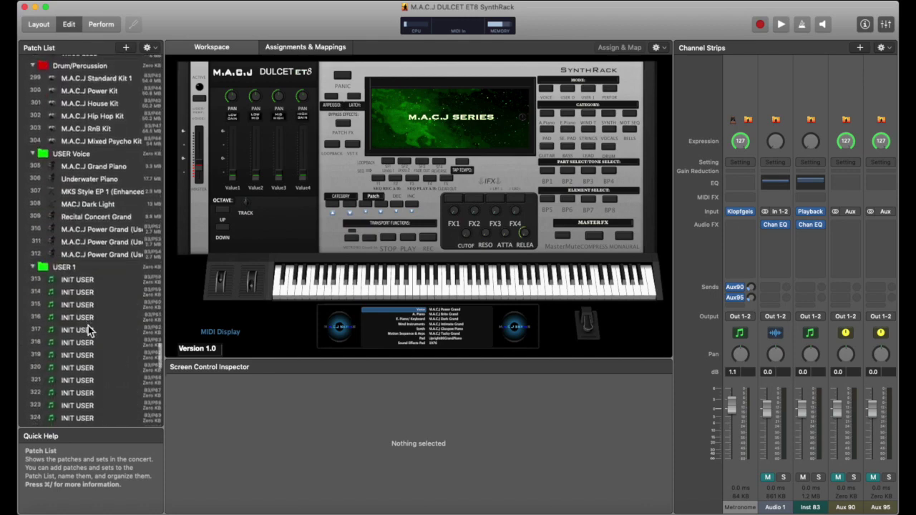
{"action": "left_click", "coordinate": [80, 280]}
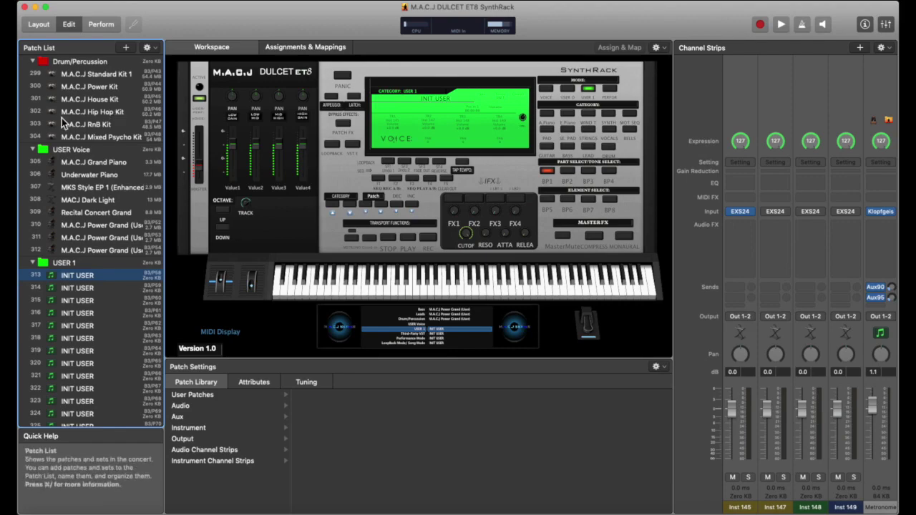
Load patch 312 M.A.C.J Power Grand from the USER Voice folder
{"action": "scroll", "coordinate": [57, 172], "scroll_direction": "up", "scroll_amount": 20}
{"action": "scroll", "coordinate": [54, 176], "scroll_direction": "down", "scroll_amount": 20}
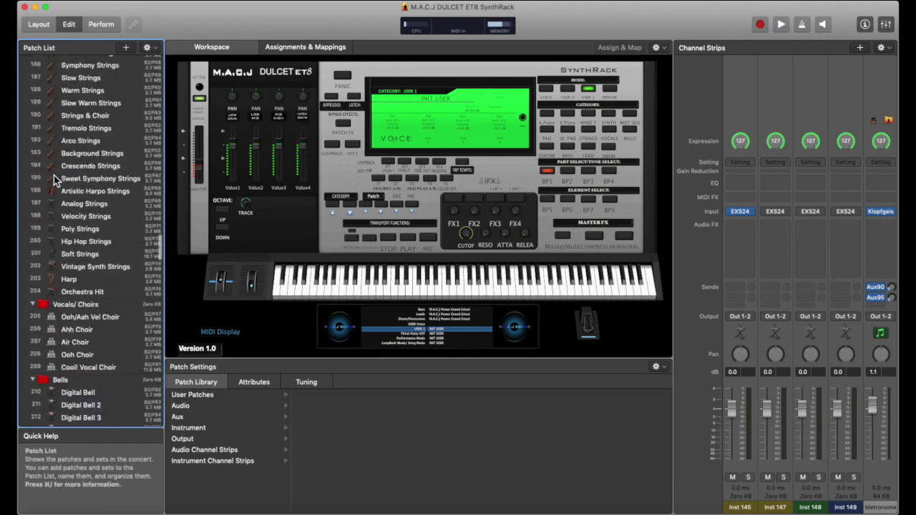
{"action": "scroll", "coordinate": [54, 175], "scroll_direction": "up", "scroll_amount": 8}
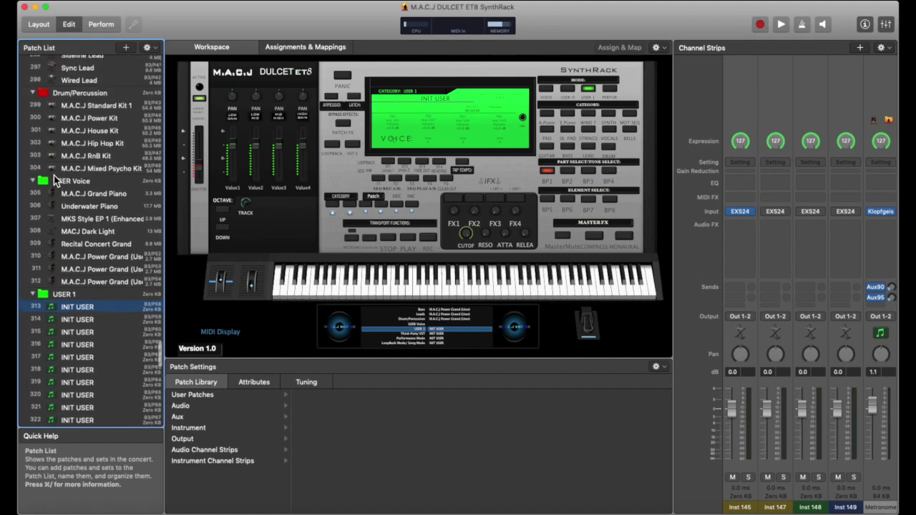
{"action": "left_click", "coordinate": [104, 281]}
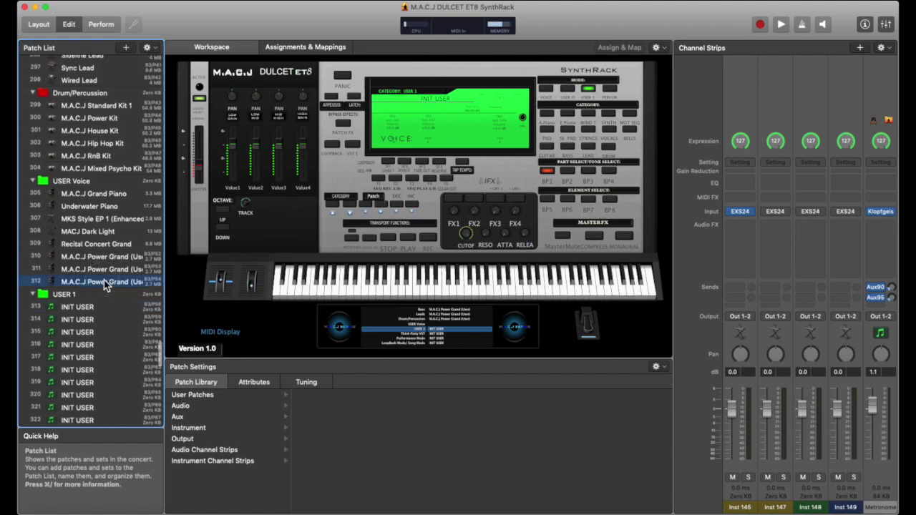
Copy the M.A.C.J Power Grand channel strip setting and paste it onto INIT USER's first strip
{"action": "left_click", "coordinate": [747, 168]}
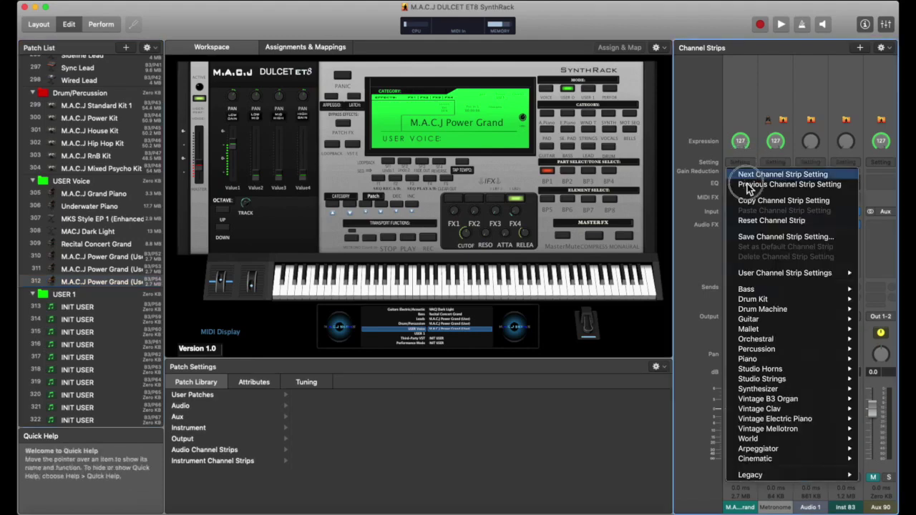
{"action": "left_click", "coordinate": [749, 202]}
{"action": "left_click", "coordinate": [86, 307]}
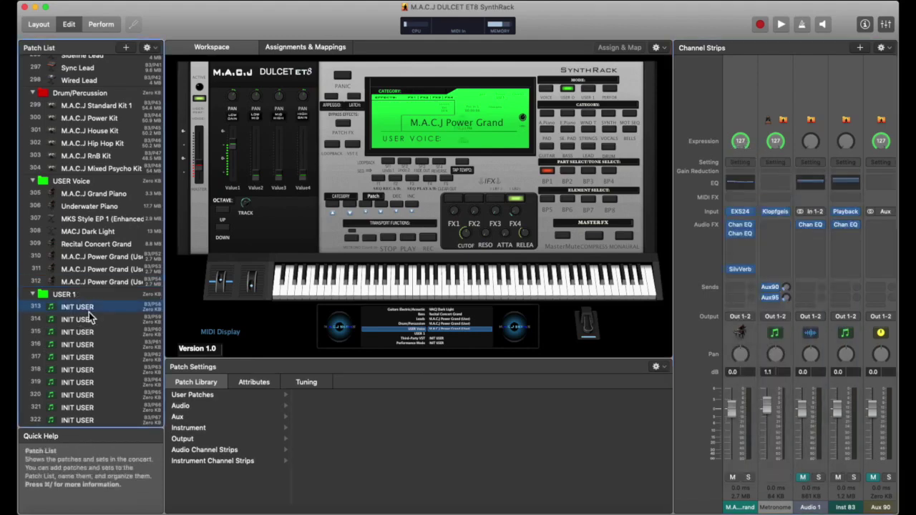
{"action": "left_click", "coordinate": [745, 165]}
{"action": "left_click", "coordinate": [767, 211]}
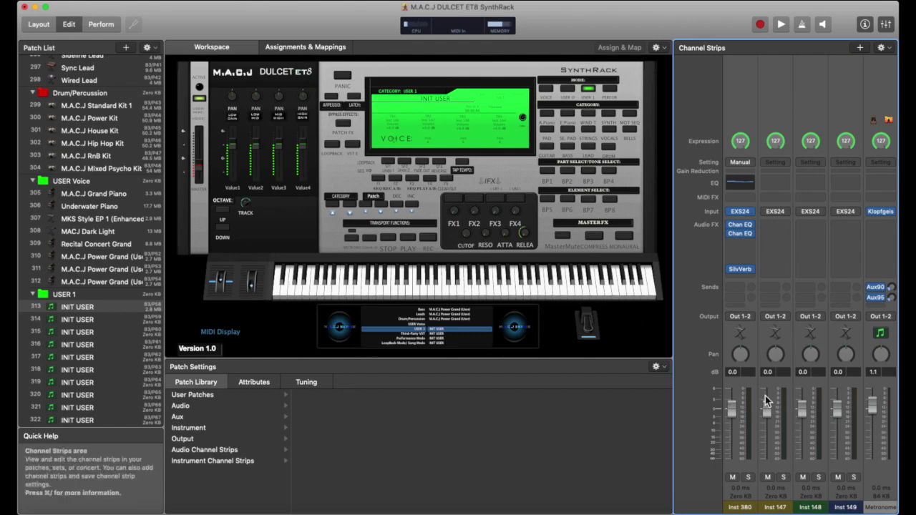
{"action": "left_click", "coordinate": [278, 381]}
Rename the first channel strip from Inst 380 to MACJ Power Grand
{"action": "left_click", "coordinate": [254, 401]}
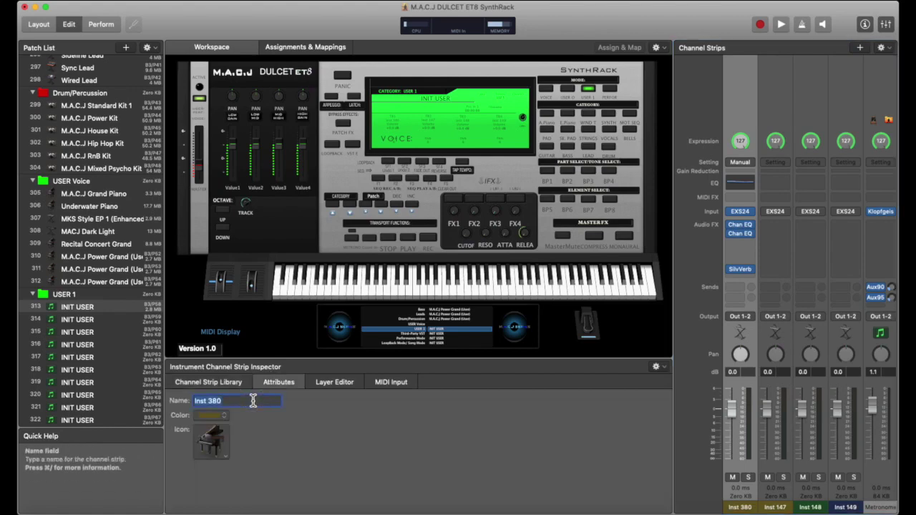
{"action": "type", "text": "Power Grand"}
{"action": "left_click", "coordinate": [194, 401]}
{"action": "type", "text": "MACJ"}
{"action": "key", "text": "Return"}
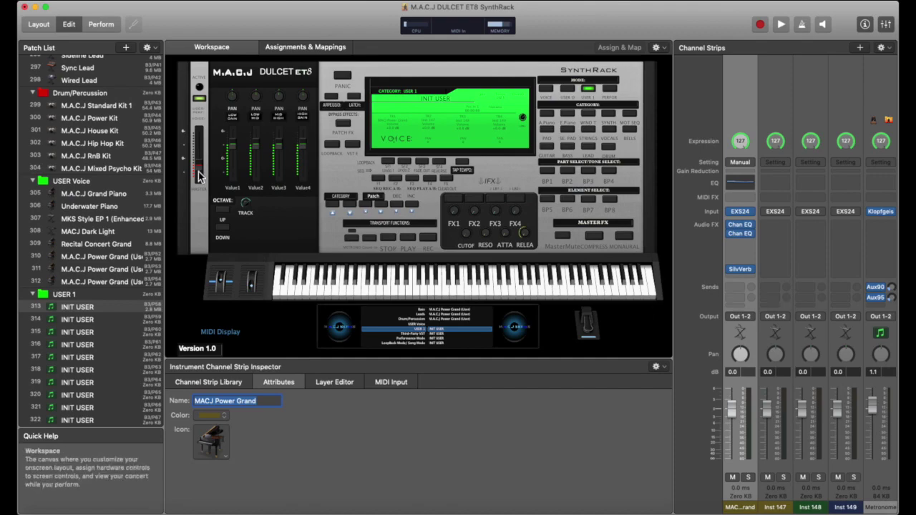
Scroll the Patch List to the E. Piano patches and select Soul Rhodes
{"action": "scroll", "coordinate": [106, 239], "scroll_direction": "up", "scroll_amount": 20}
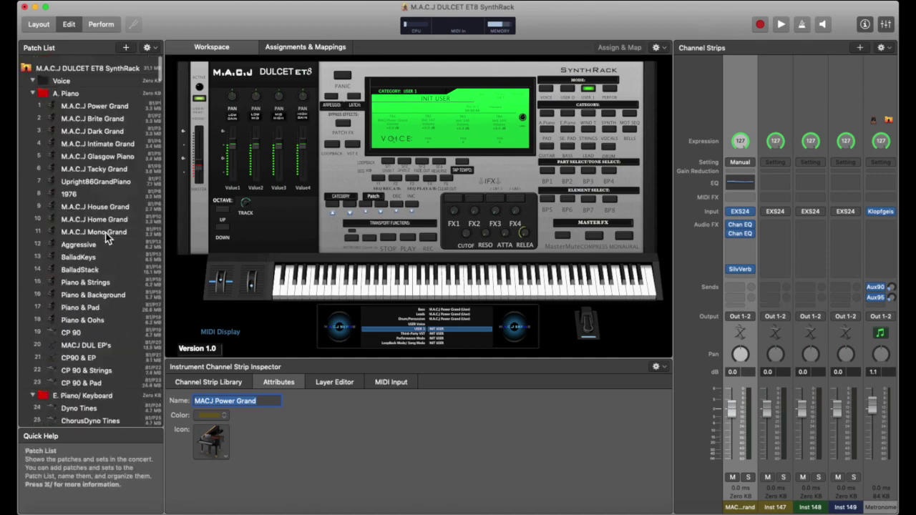
{"action": "scroll", "coordinate": [106, 238], "scroll_direction": "down", "scroll_amount": 12}
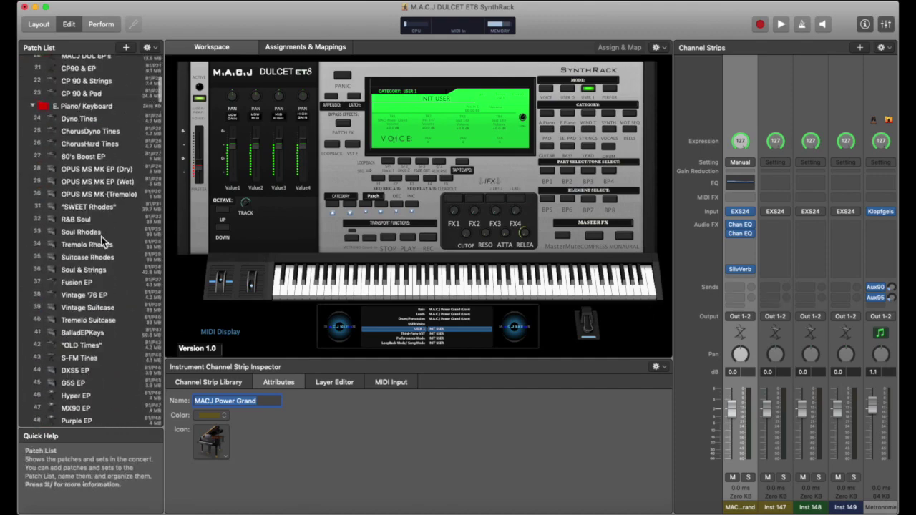
{"action": "left_click", "coordinate": [97, 233]}
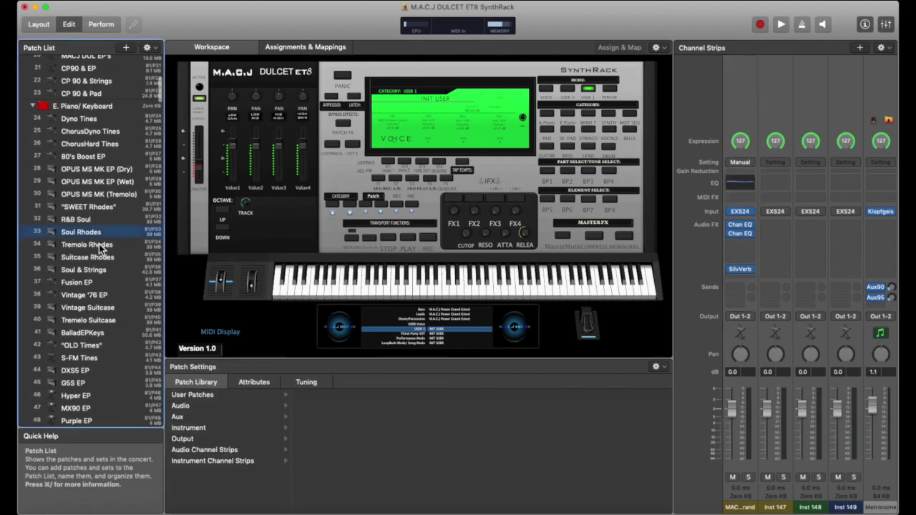
Load the Tremolo Rhodes patch and copy its channel strip setting
{"action": "left_click", "coordinate": [100, 245]}
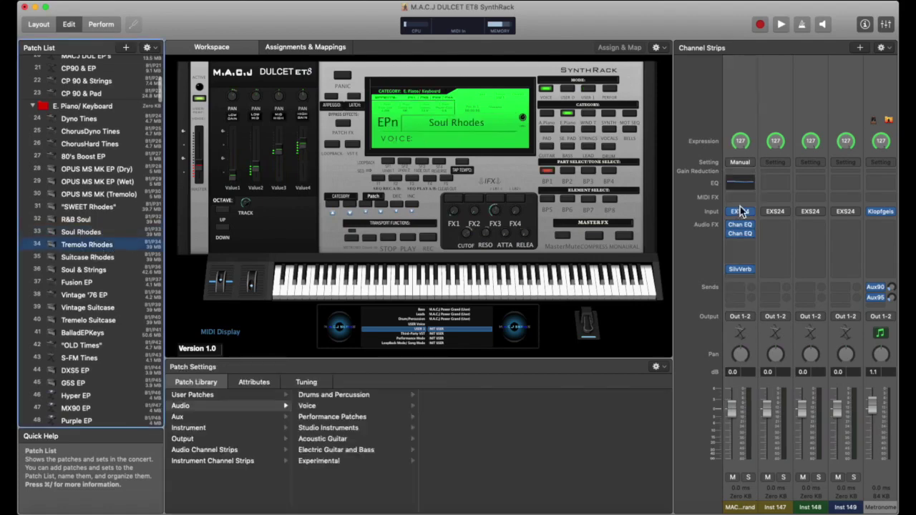
{"action": "left_click", "coordinate": [746, 162]}
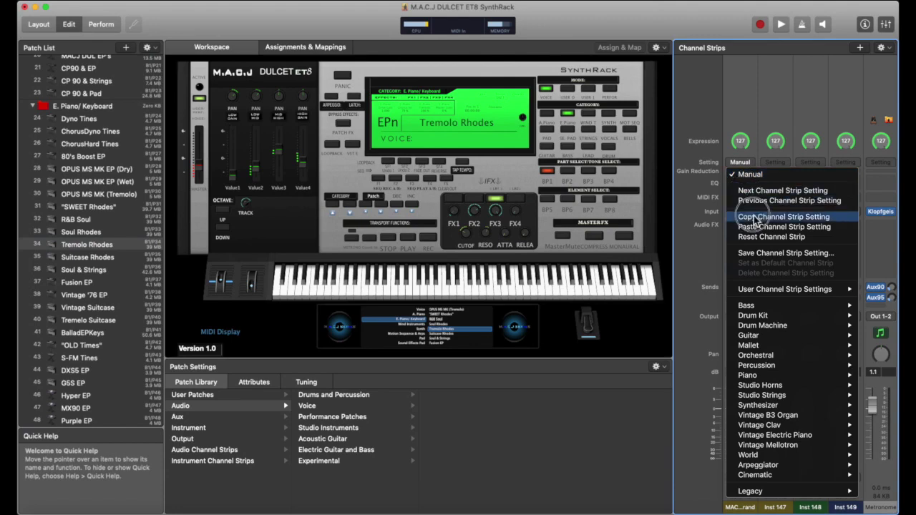
{"action": "left_click", "coordinate": [753, 212]}
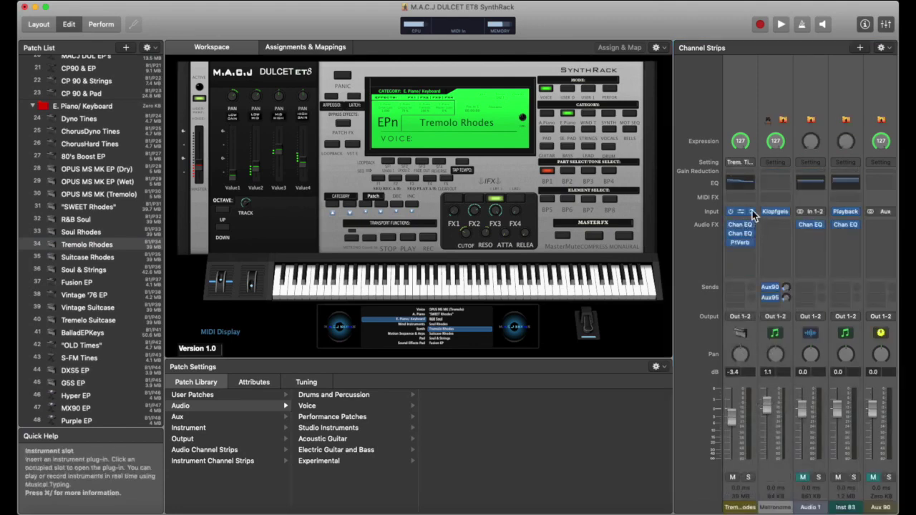
{"action": "left_click", "coordinate": [743, 163]}
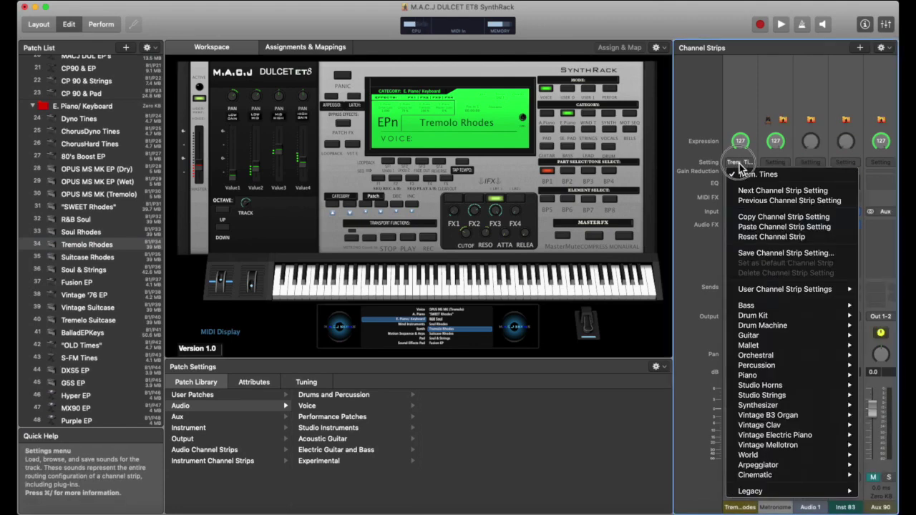
{"action": "left_click", "coordinate": [751, 215]}
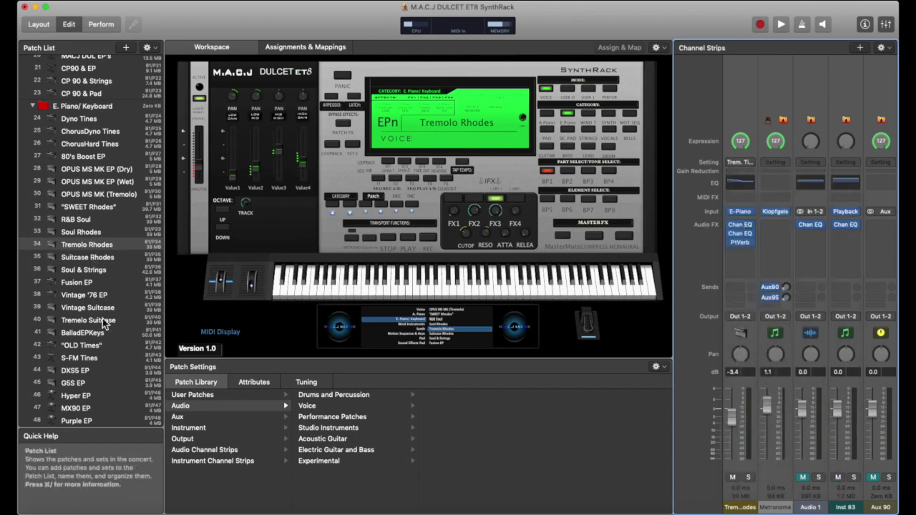
Paste the Tremolo Rhodes setting onto the second channel strip of INIT USER 313
{"action": "scroll", "coordinate": [102, 319], "scroll_direction": "down", "scroll_amount": 10}
{"action": "scroll", "coordinate": [102, 318], "scroll_direction": "down", "scroll_amount": 20}
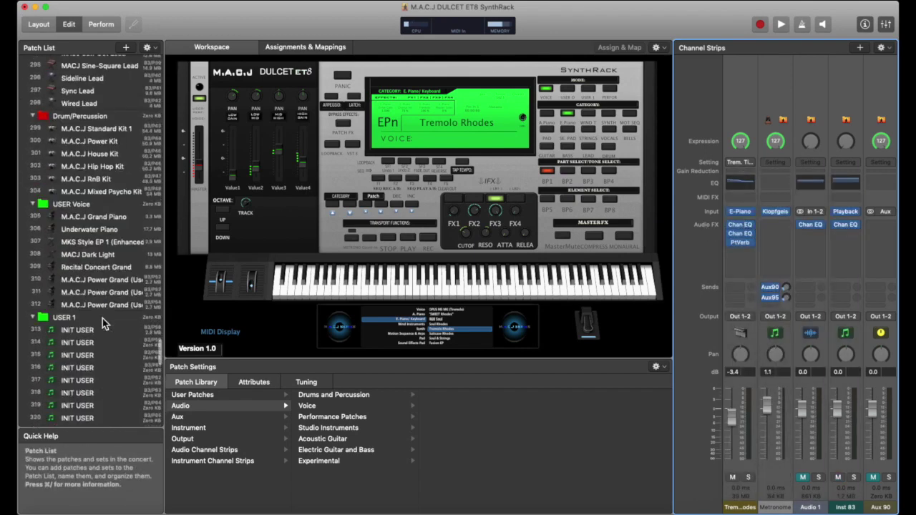
{"action": "scroll", "coordinate": [103, 319], "scroll_direction": "up", "scroll_amount": 15}
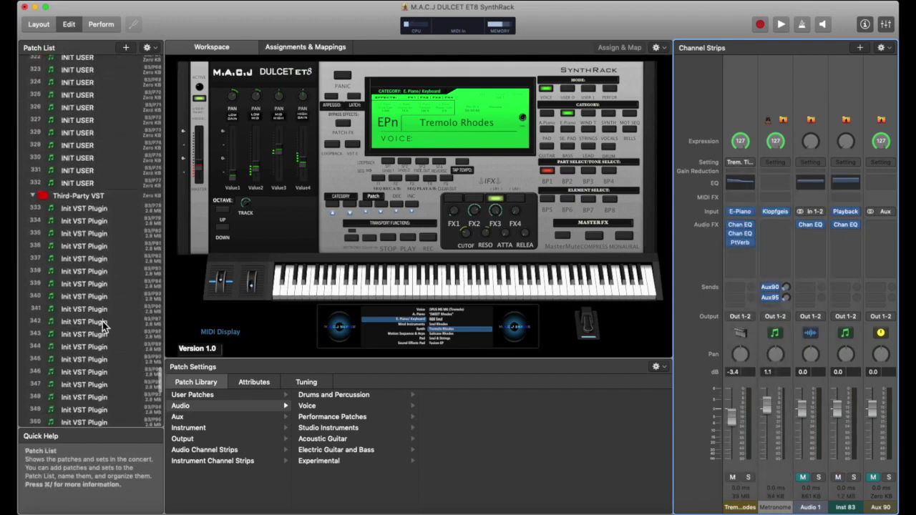
{"action": "scroll", "coordinate": [103, 323], "scroll_direction": "up", "scroll_amount": 5}
{"action": "left_click", "coordinate": [85, 188]}
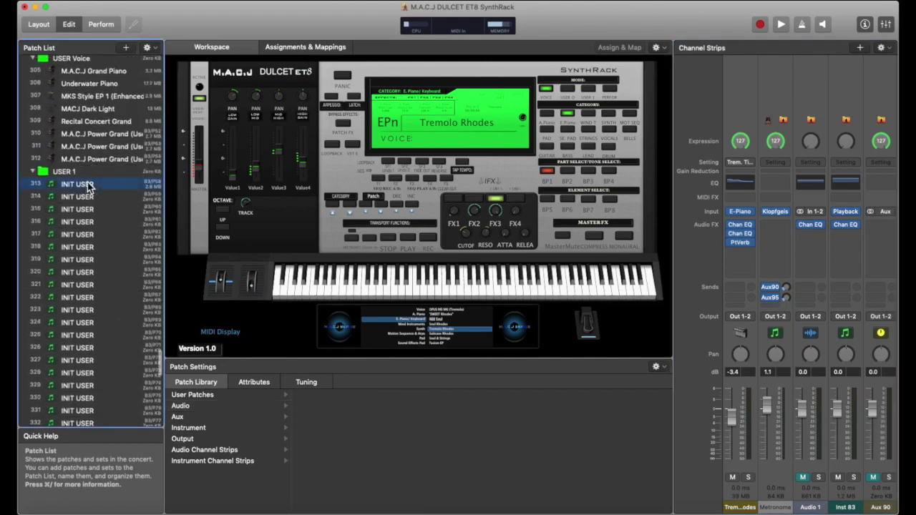
{"action": "left_click", "coordinate": [775, 163]}
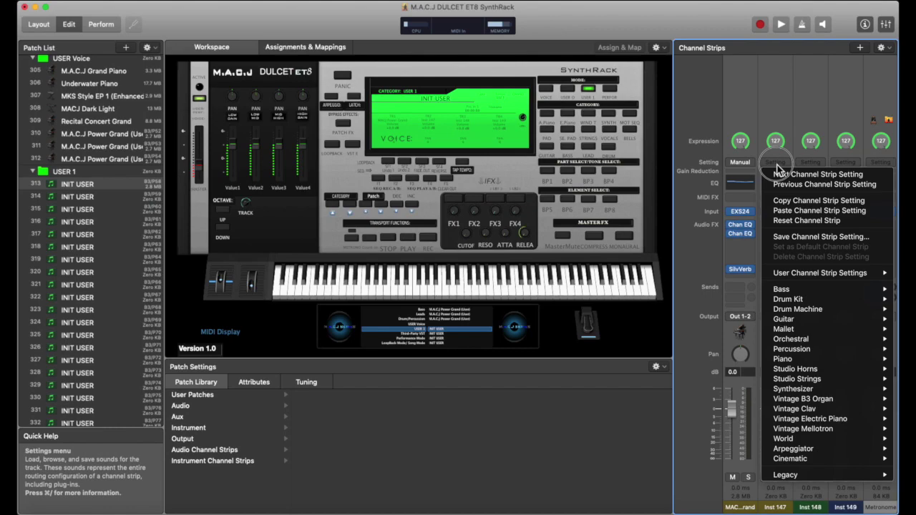
{"action": "left_click", "coordinate": [789, 212]}
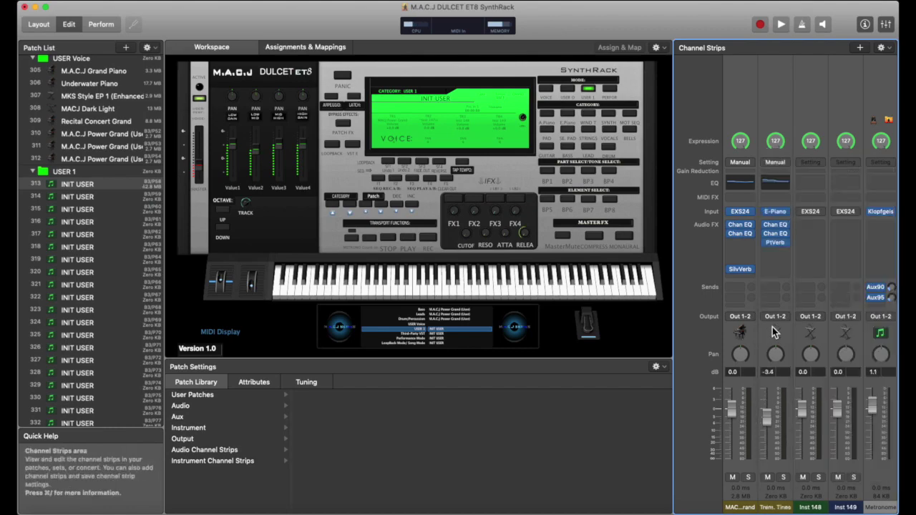
{"action": "scroll", "coordinate": [110, 154], "scroll_direction": "up", "scroll_amount": 20}
Load the Ensemble Strings patch and copy its channel strip setting
{"action": "scroll", "coordinate": [109, 155], "scroll_direction": "down", "scroll_amount": 15}
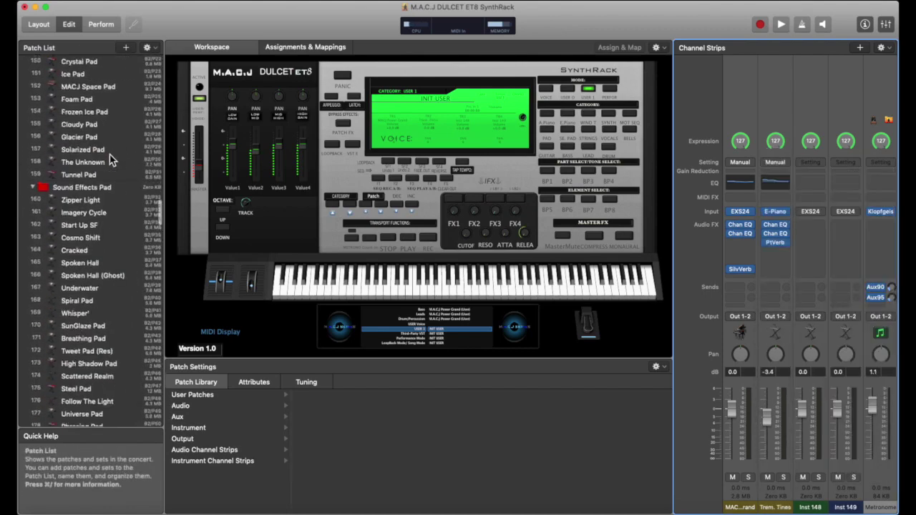
{"action": "scroll", "coordinate": [109, 155], "scroll_direction": "up", "scroll_amount": 4}
{"action": "scroll", "coordinate": [110, 155], "scroll_direction": "up", "scroll_amount": 6}
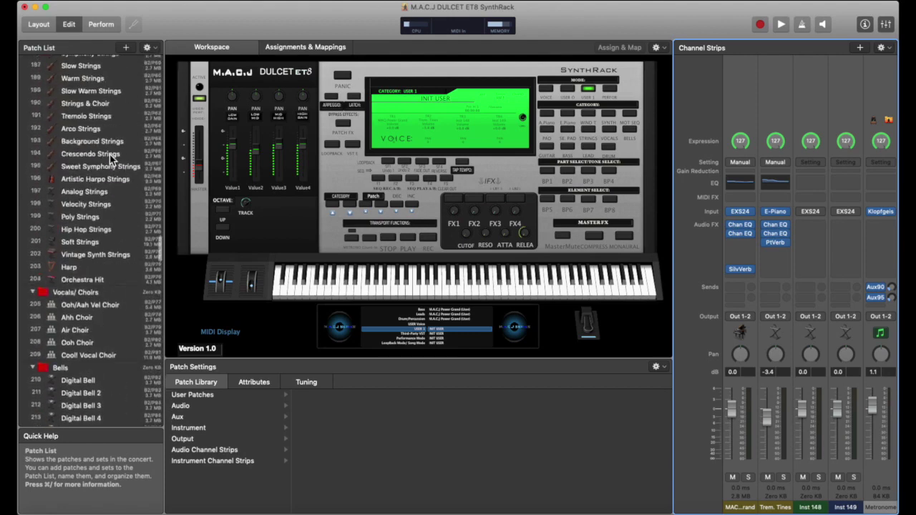
{"action": "left_click", "coordinate": [102, 179]}
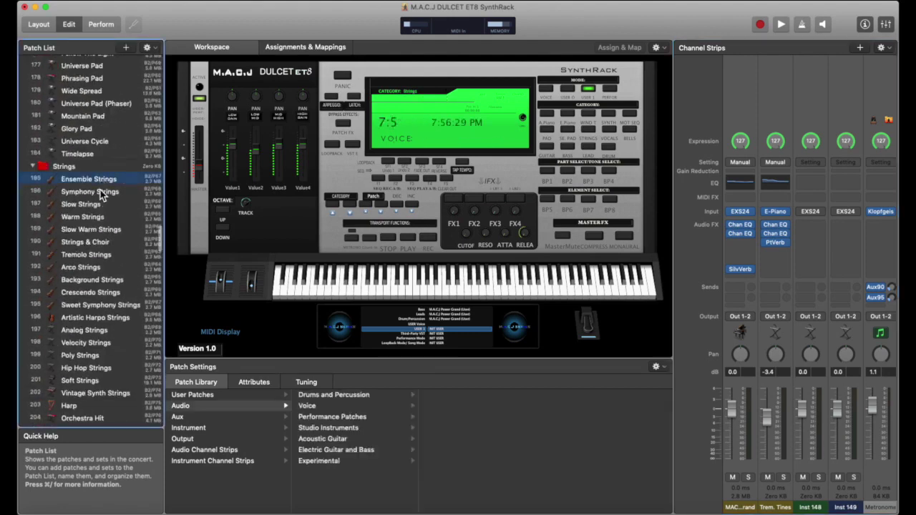
{"action": "left_click", "coordinate": [751, 164]}
{"action": "left_click", "coordinate": [784, 217]}
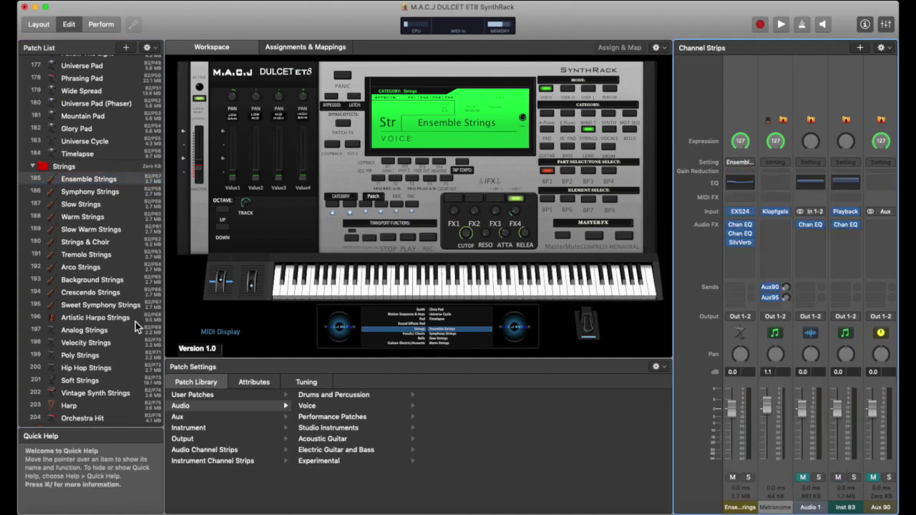
Paste the Ensemble Strings setting onto the third channel strip of INIT USER 313
{"action": "scroll", "coordinate": [136, 336], "scroll_direction": "down", "scroll_amount": 20}
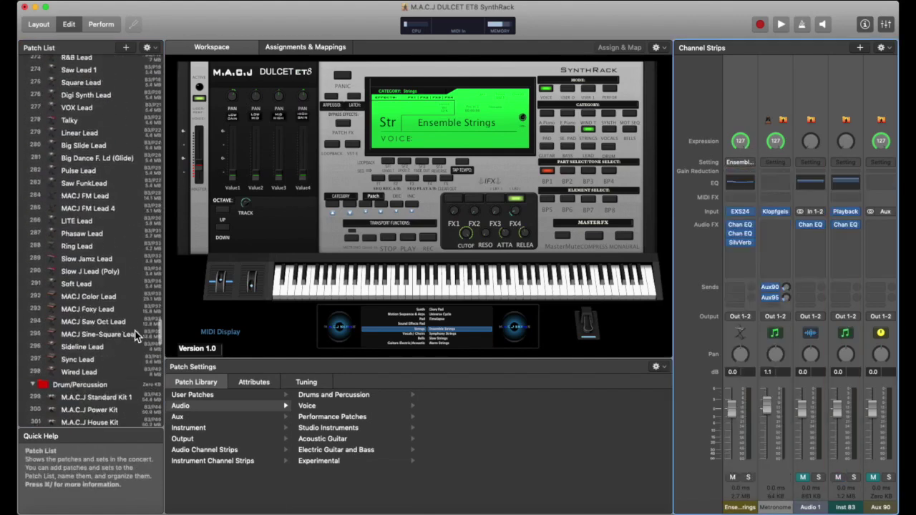
{"action": "scroll", "coordinate": [136, 337], "scroll_direction": "down", "scroll_amount": 2}
{"action": "left_click", "coordinate": [106, 246]}
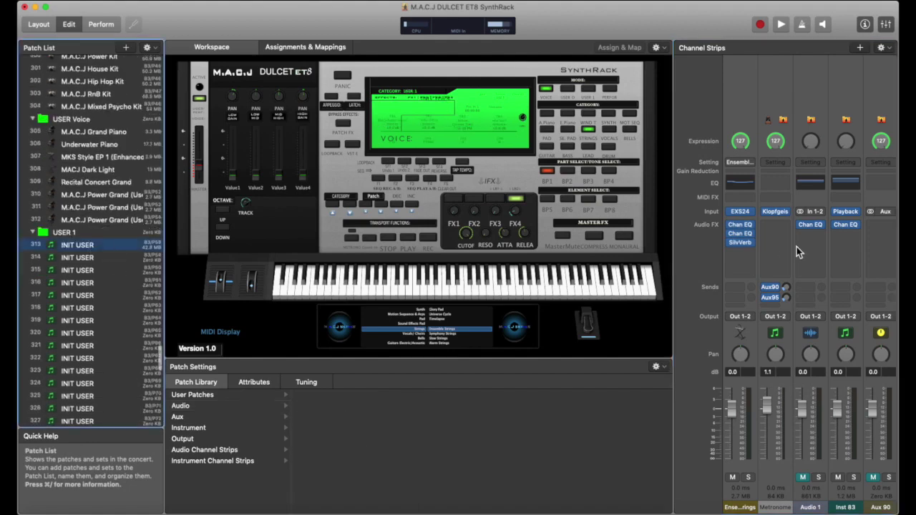
{"action": "left_click", "coordinate": [814, 168]}
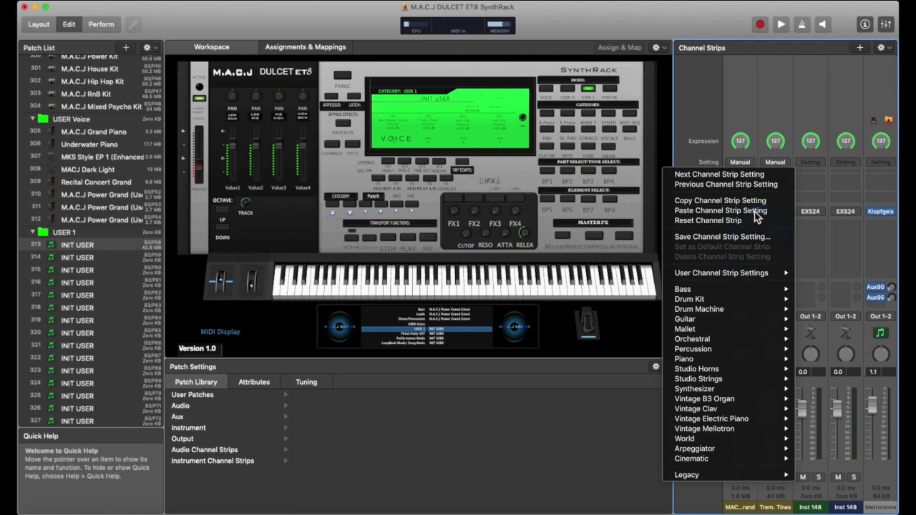
{"action": "left_click", "coordinate": [757, 215]}
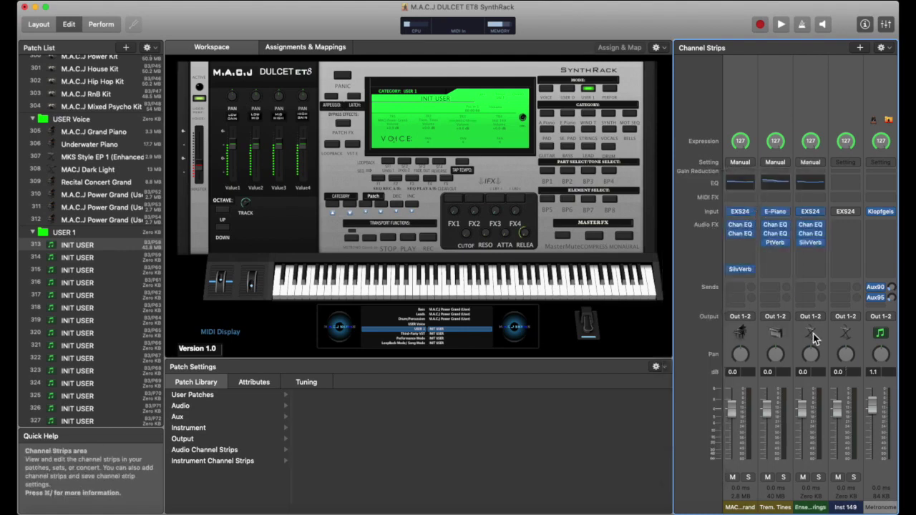
{"action": "scroll", "coordinate": [96, 237], "scroll_direction": "up", "scroll_amount": 5}
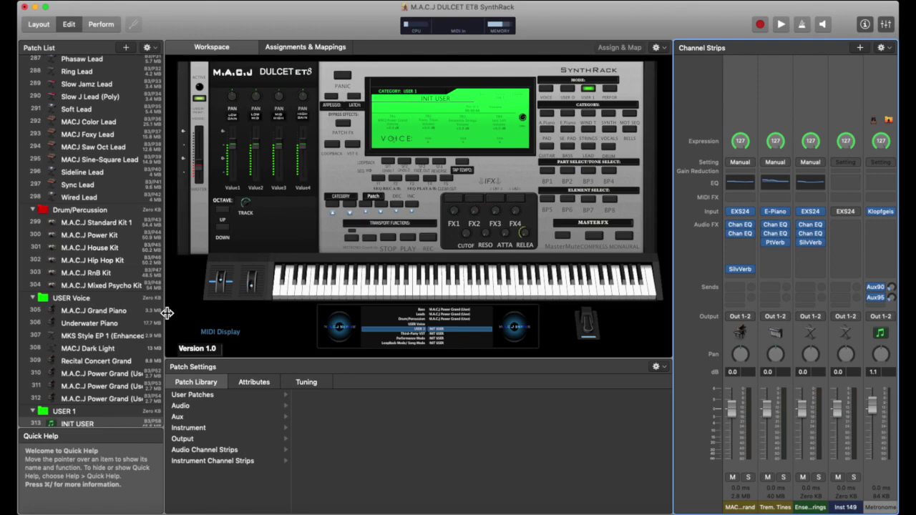
{"action": "scroll", "coordinate": [127, 208], "scroll_direction": "up", "scroll_amount": 20}
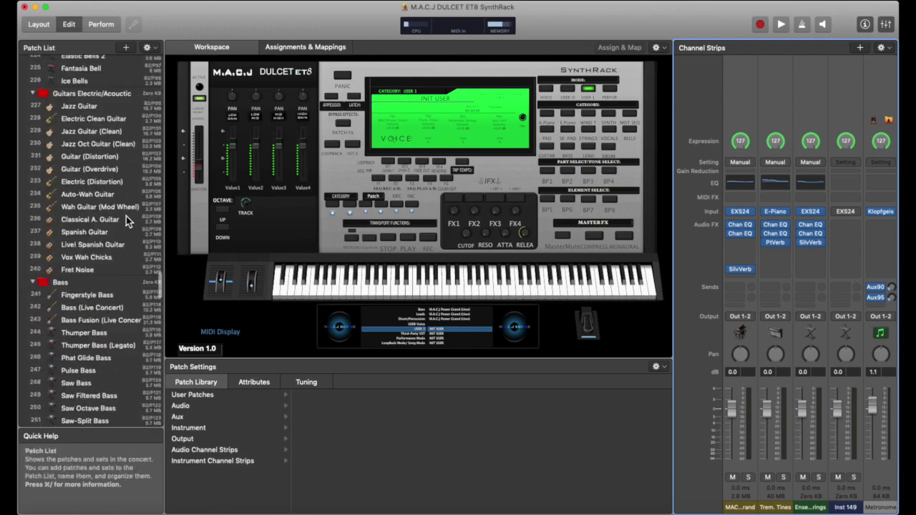
{"action": "scroll", "coordinate": [127, 222], "scroll_direction": "up", "scroll_amount": 20}
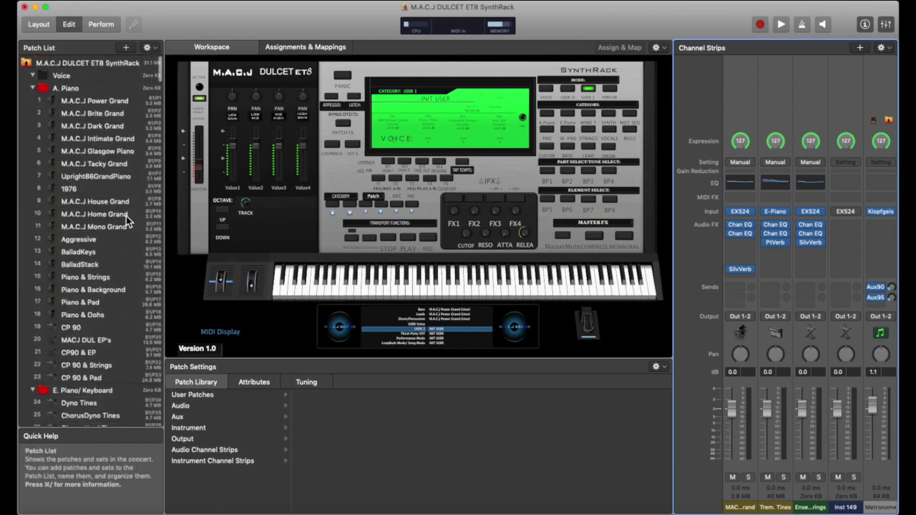